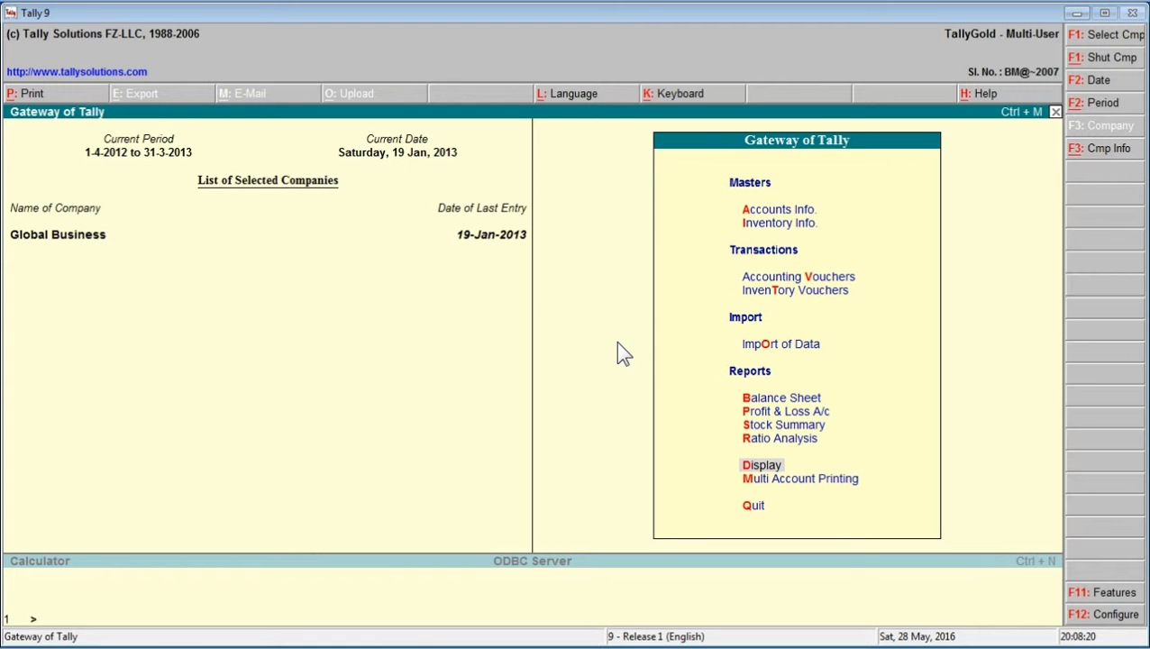
Open the ledger outstandings statement for Searcast Trading Corporation.
{"action": "key", "text": "Return"}
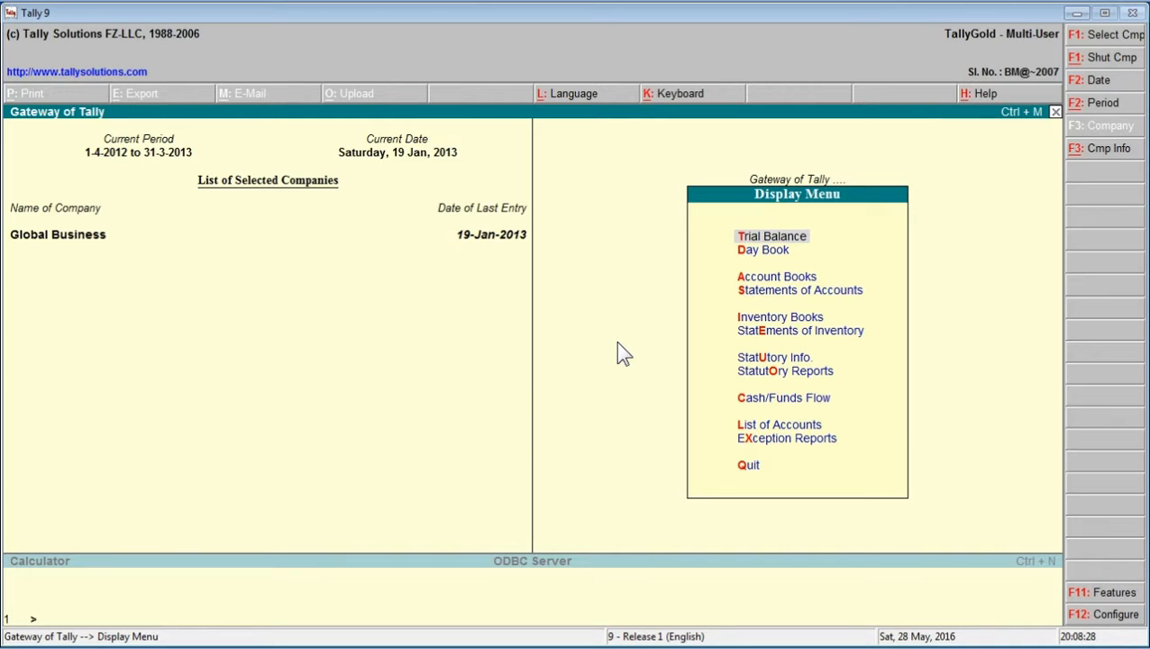
{"action": "key", "text": "s"}
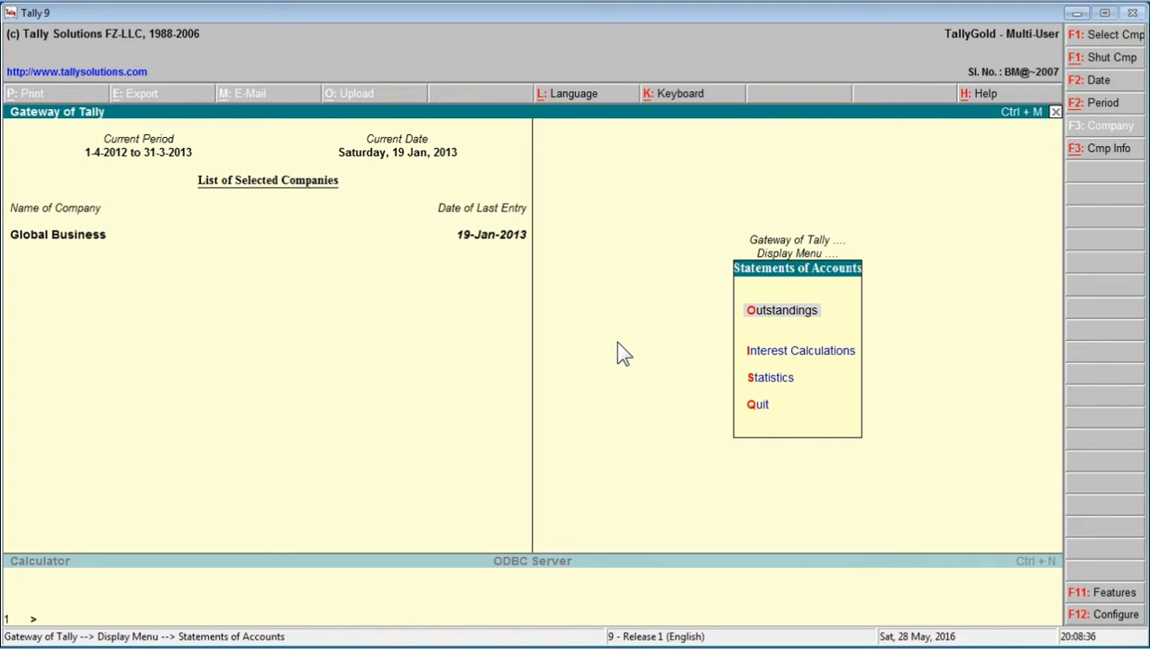
{"action": "key", "text": "Return"}
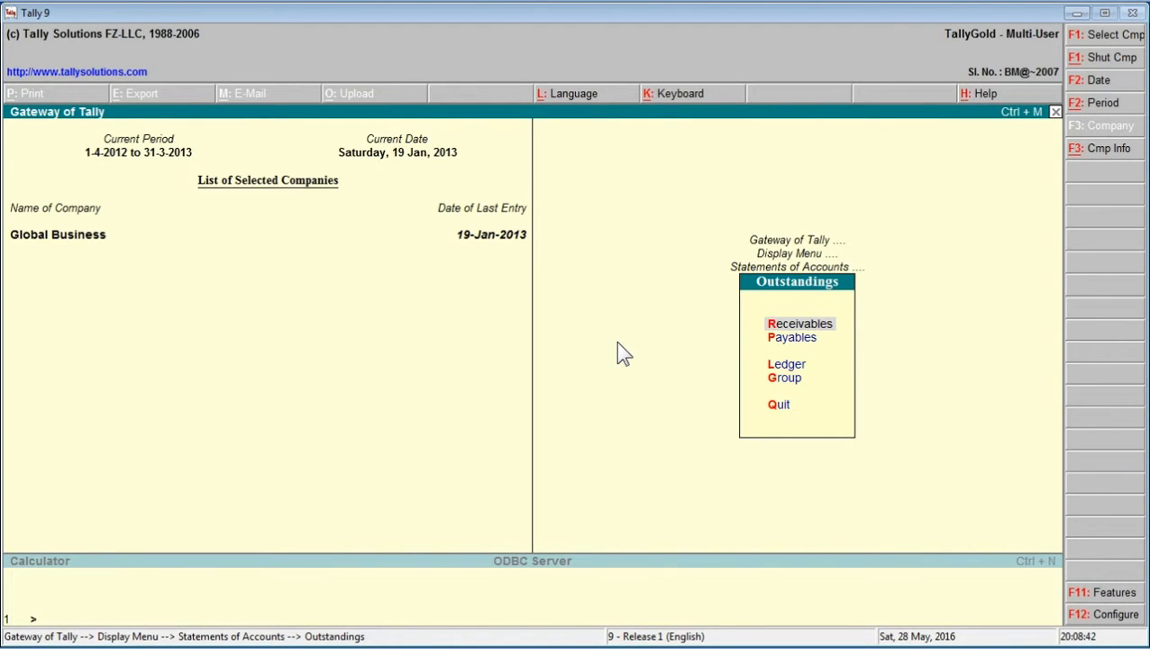
{"action": "key", "text": "l"}
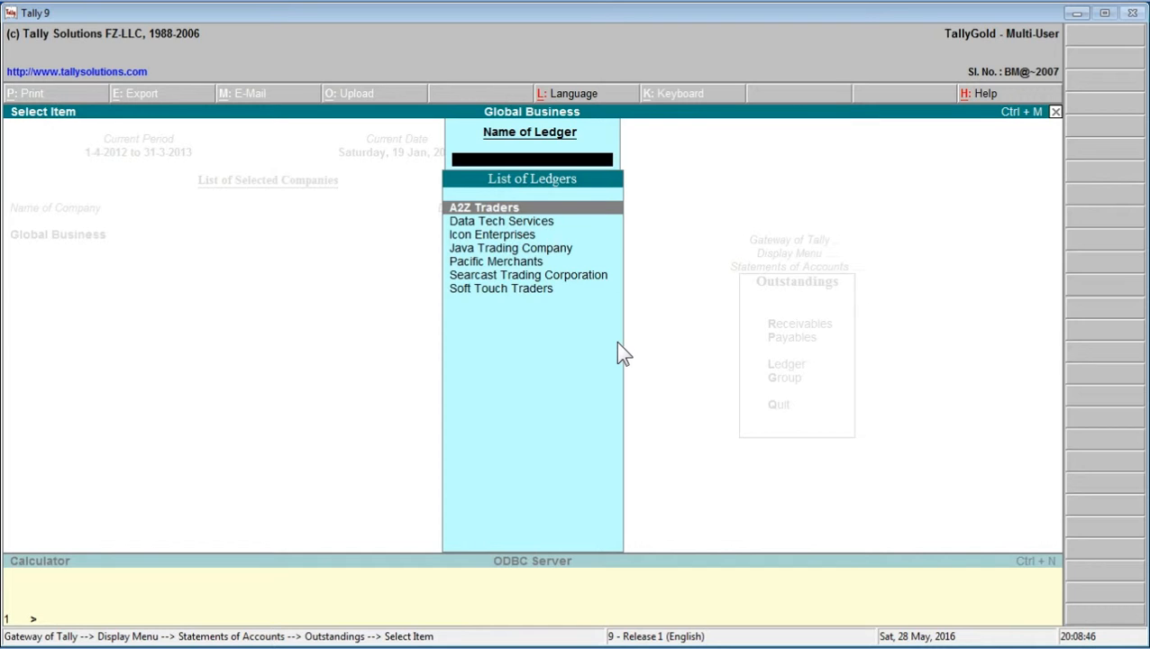
{"action": "key", "text": "Down"}
{"action": "key", "text": "Down"}
{"action": "key", "text": "Down"}
{"action": "key", "text": "Down"}
{"action": "key", "text": "Down"}
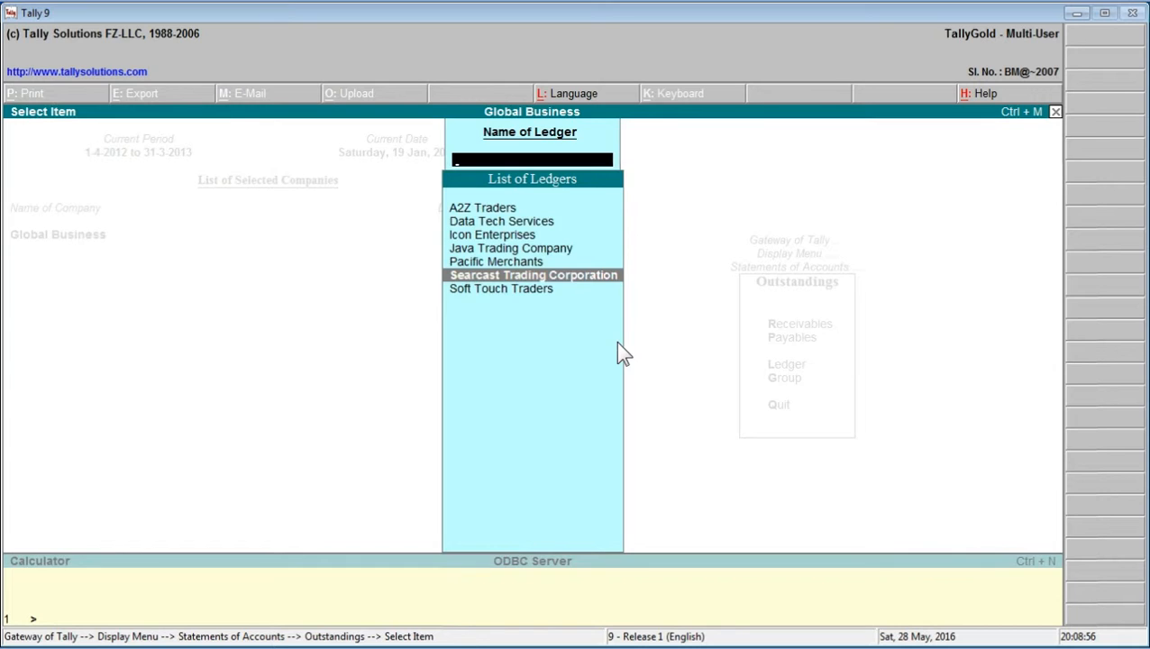
{"action": "key", "text": "Return"}
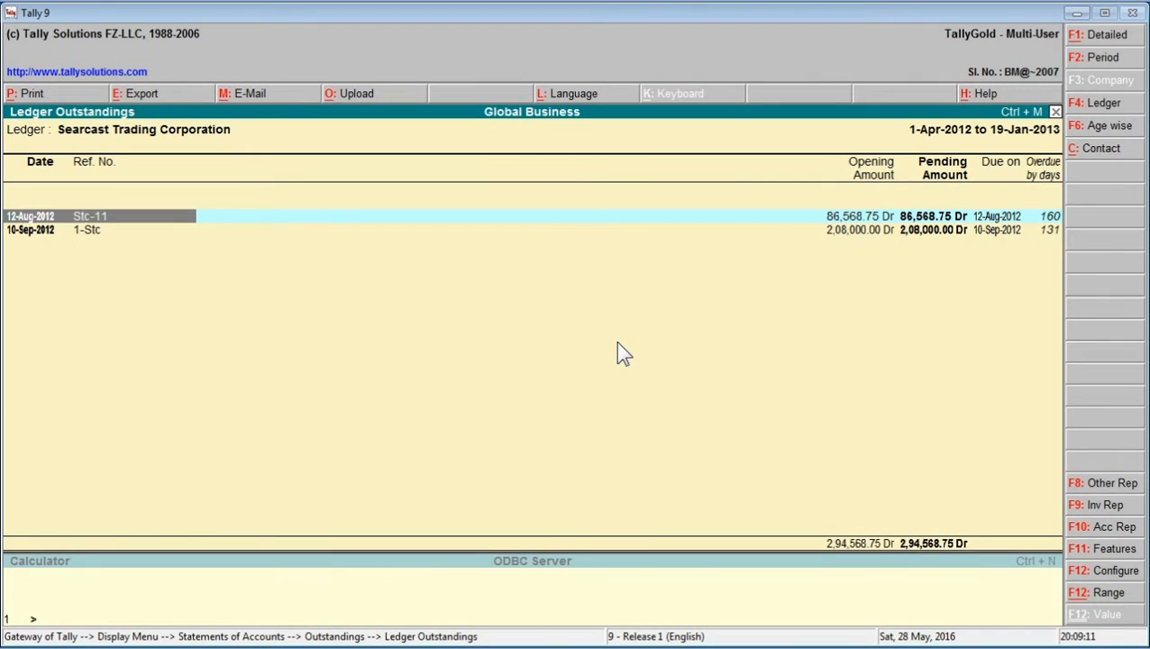
Set the outstandings period to end on 27-8-2012 and expand the details of bill Stc-11.
{"action": "key", "text": "F2"}
{"action": "key", "text": "Return"}
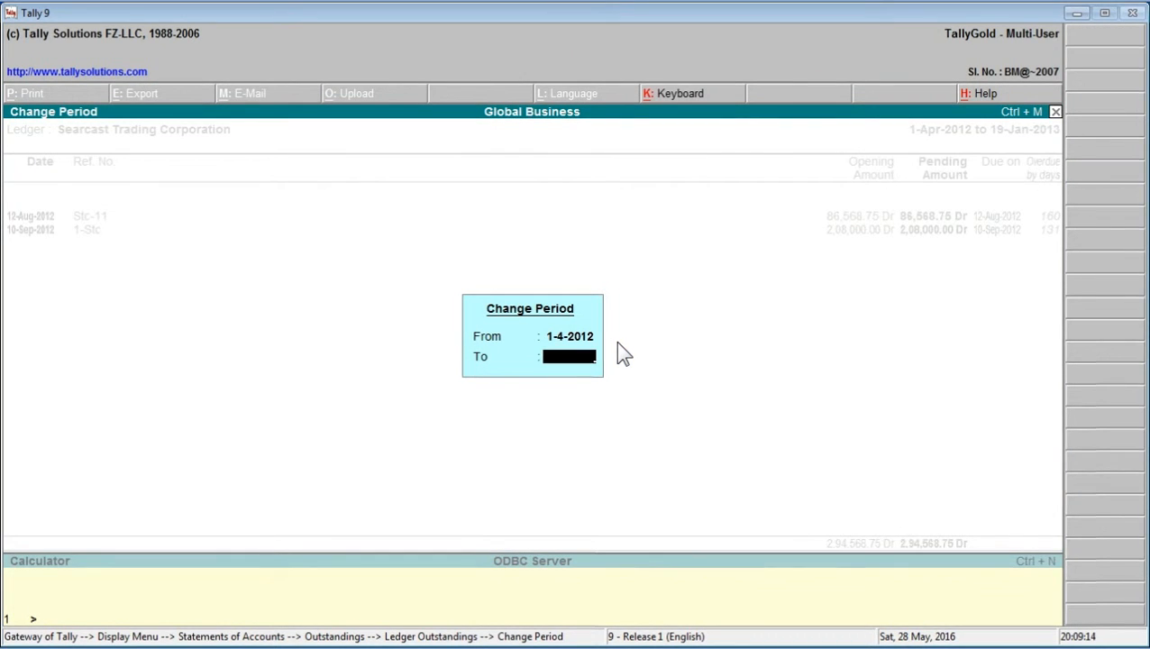
{"action": "type", "text": "27-8-2012"}
{"action": "key", "text": "Return"}
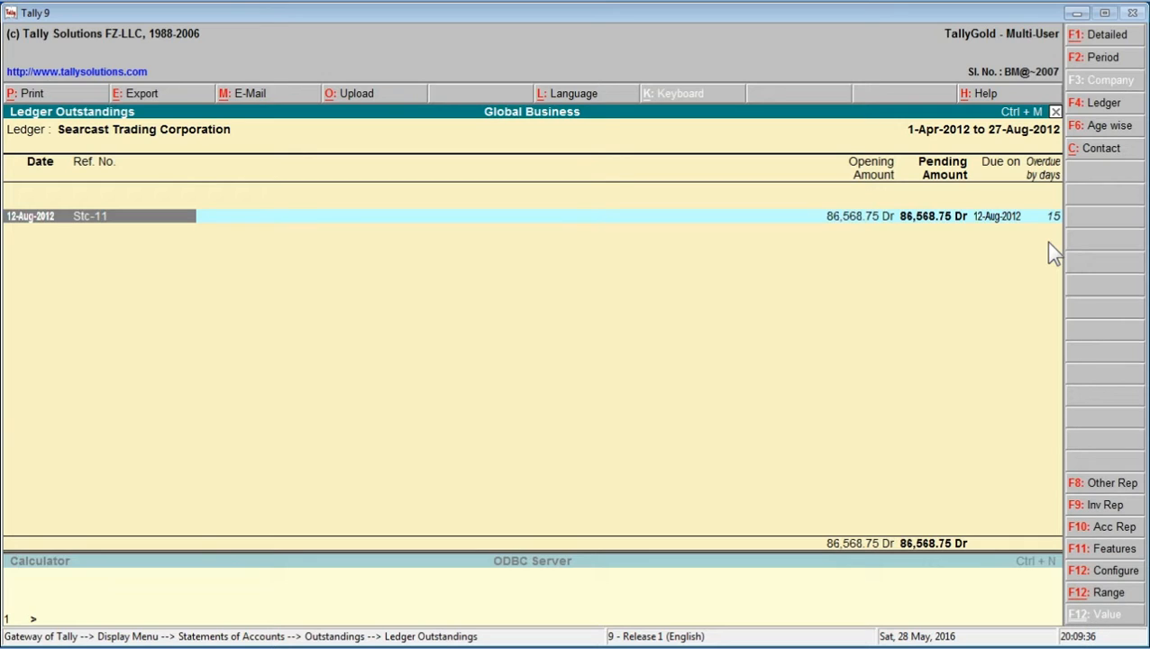
{"action": "key", "text": "shift+Return"}
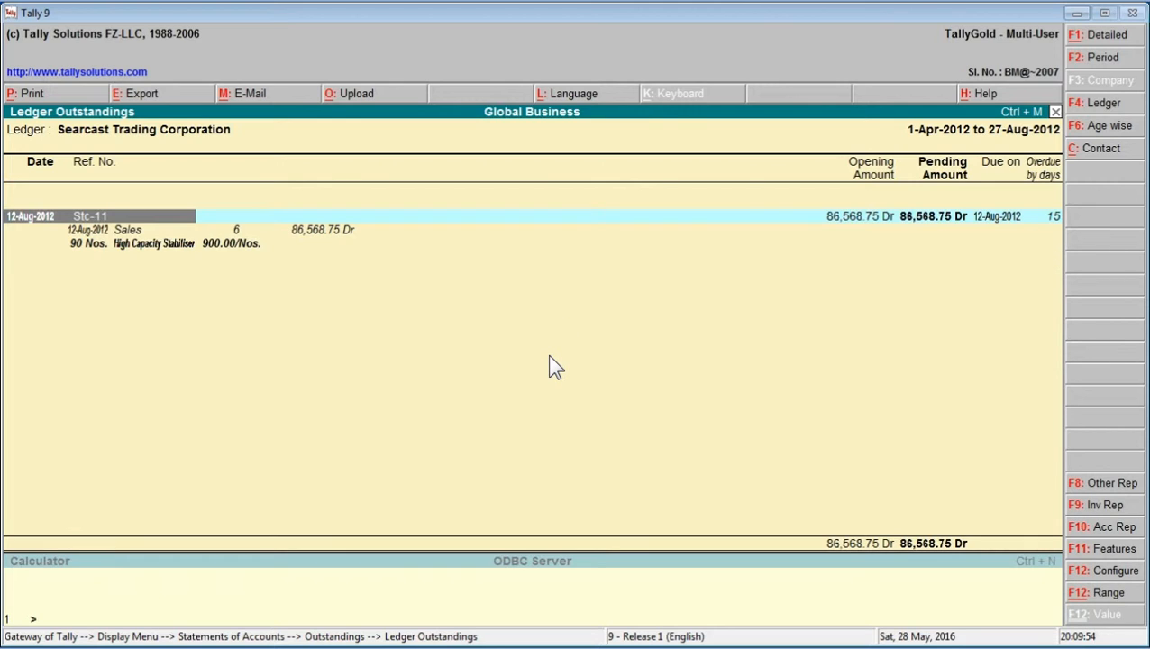
Enter 86568 in the calculator and leave the outstandings report for the main Gateway of Tally.
{"action": "key", "text": "ctrl+n"}
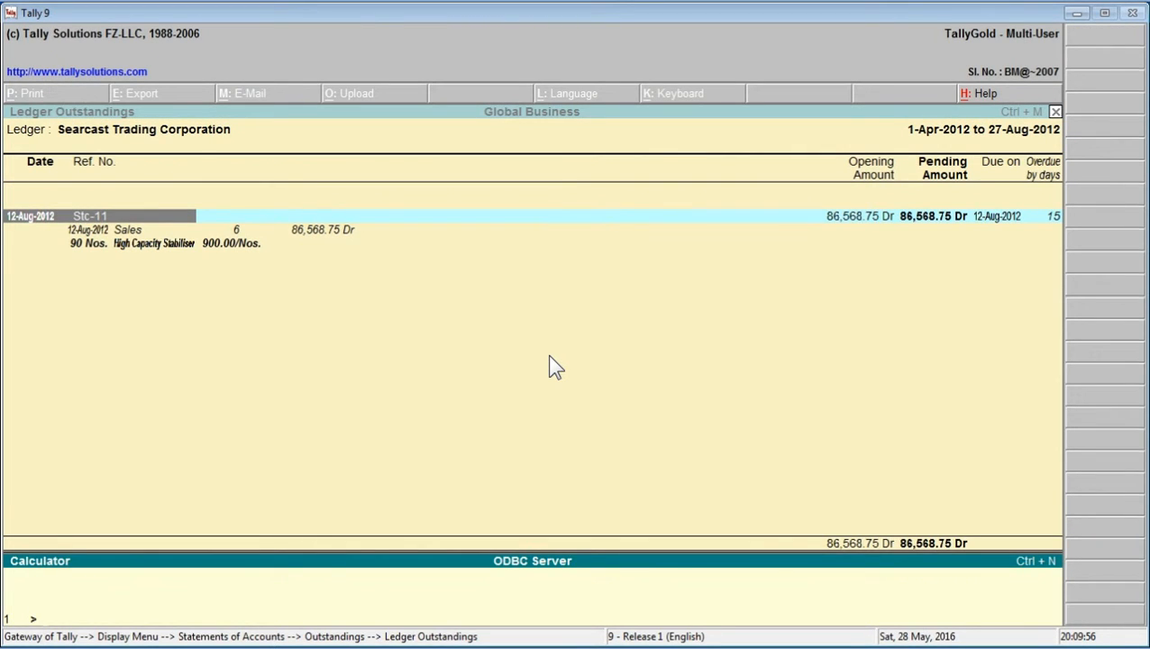
{"action": "type", "text": "86568"}
{"action": "key", "text": "ctrl+m"}
{"action": "key", "text": "Escape"}
{"action": "key", "text": "Escape"}
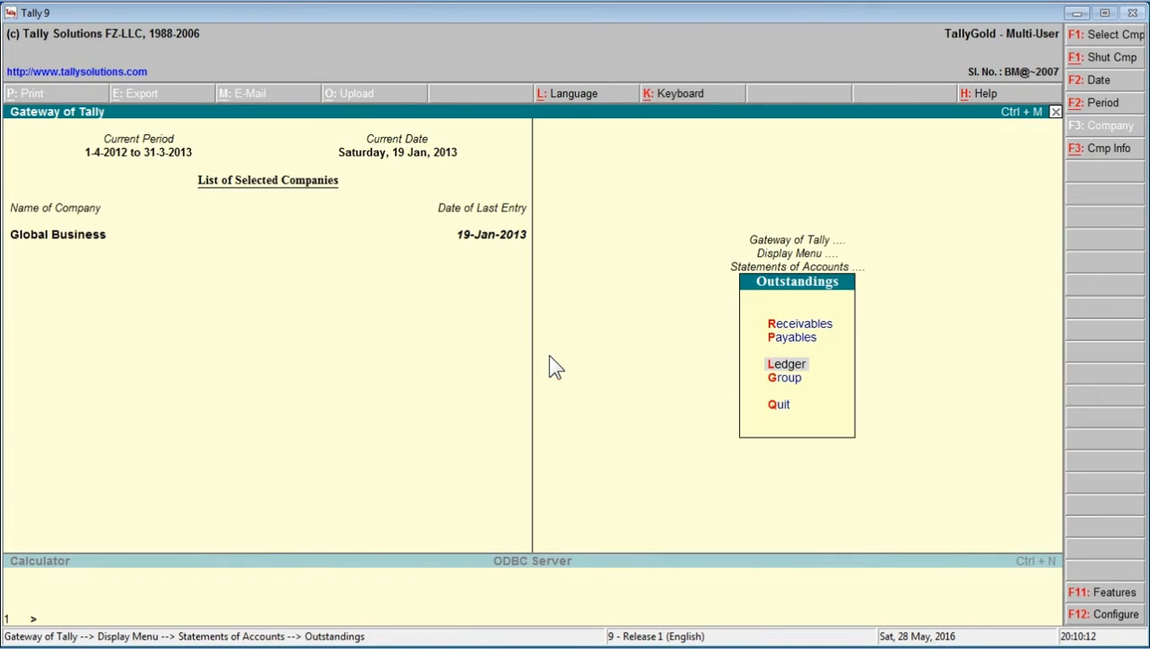
{"action": "key", "text": "Escape"}
{"action": "key", "text": "Escape"}
{"action": "key", "text": "Escape"}
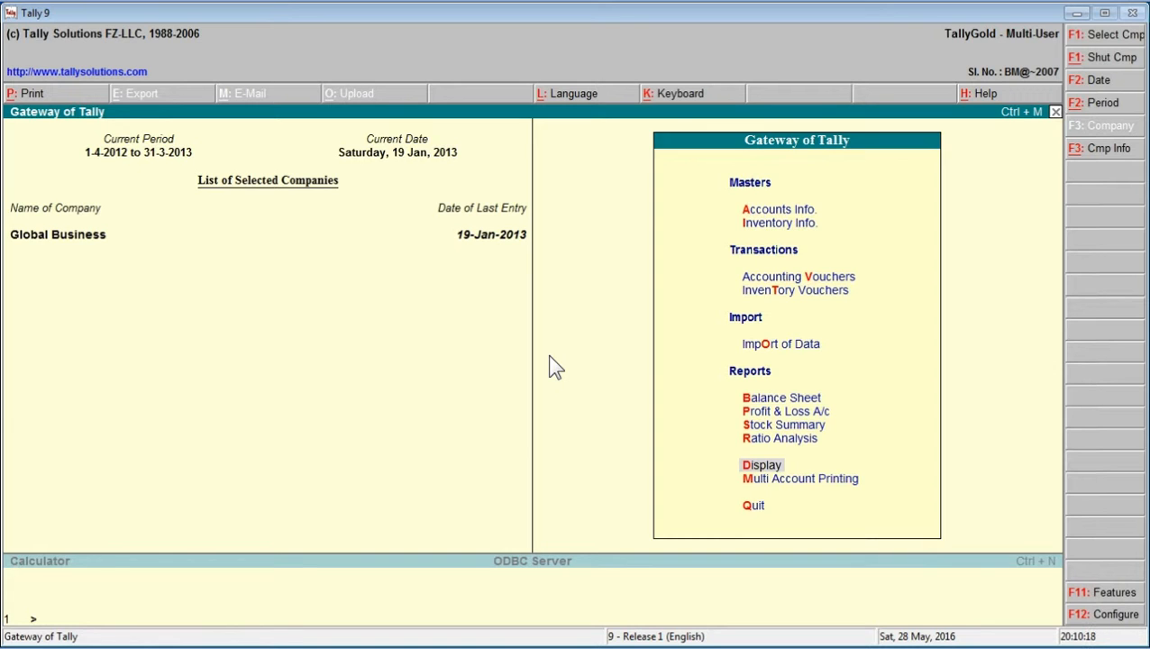
Start a new accounting voucher of the Bank Receipt type.
{"action": "key", "text": "v"}
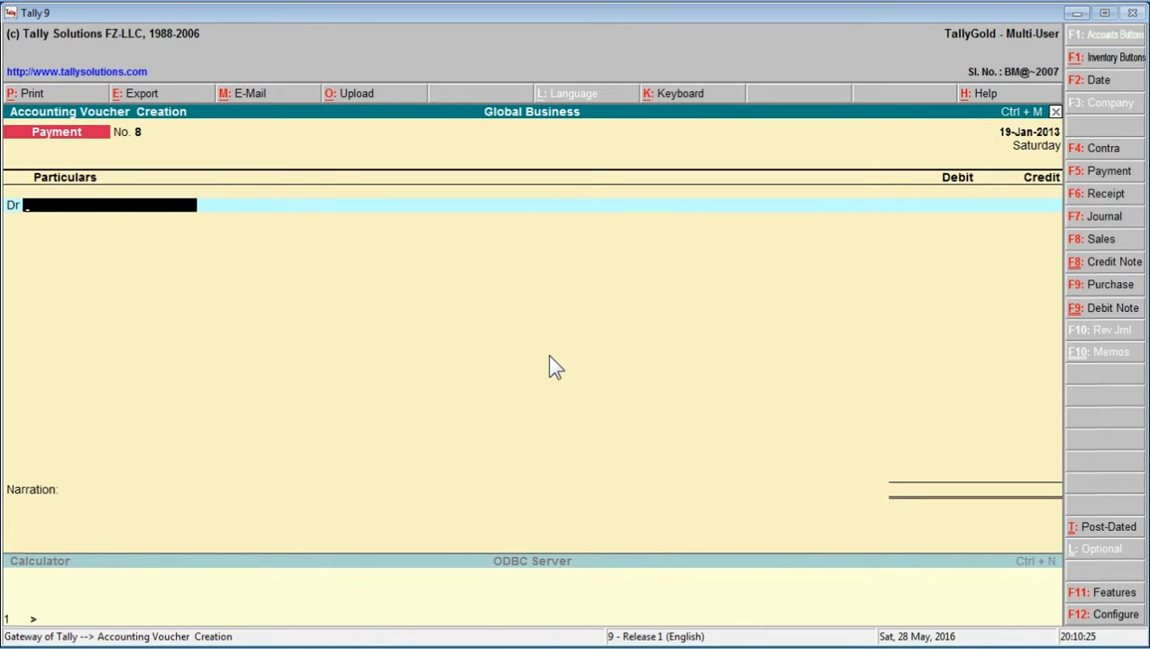
{"action": "key", "text": "F6"}
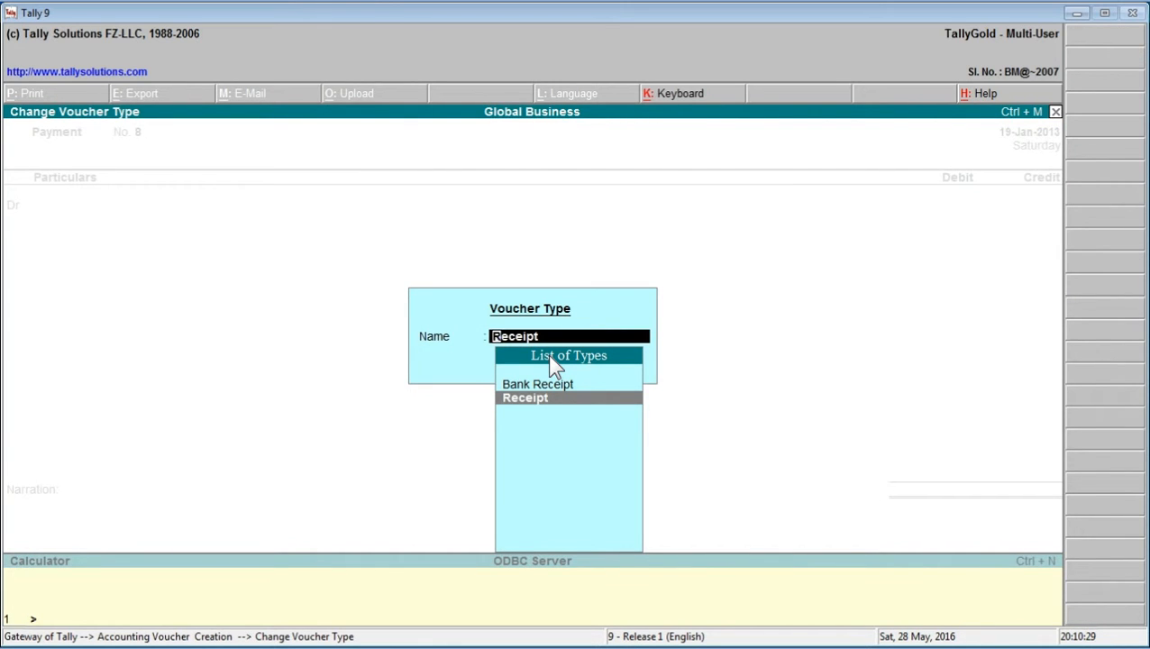
{"action": "type", "text": "R"}
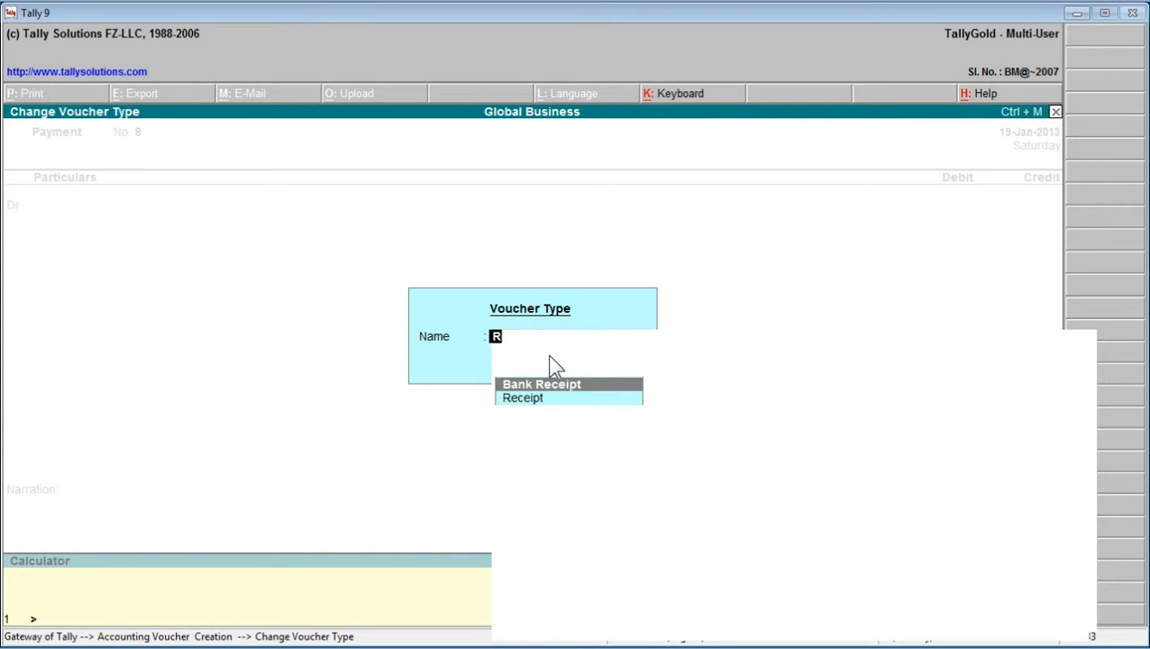
{"action": "key", "text": "Return"}
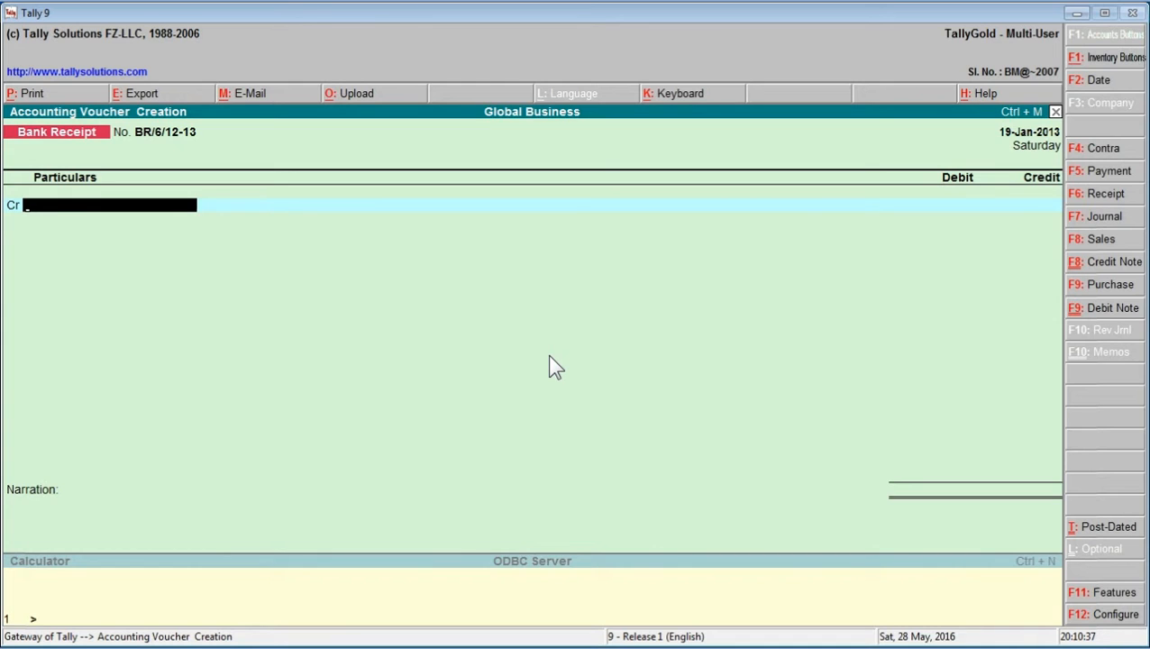
Set the bank receipt's voucher date to 27-8-2012.
{"action": "key", "text": "F2"}
{"action": "type", "text": "2"}
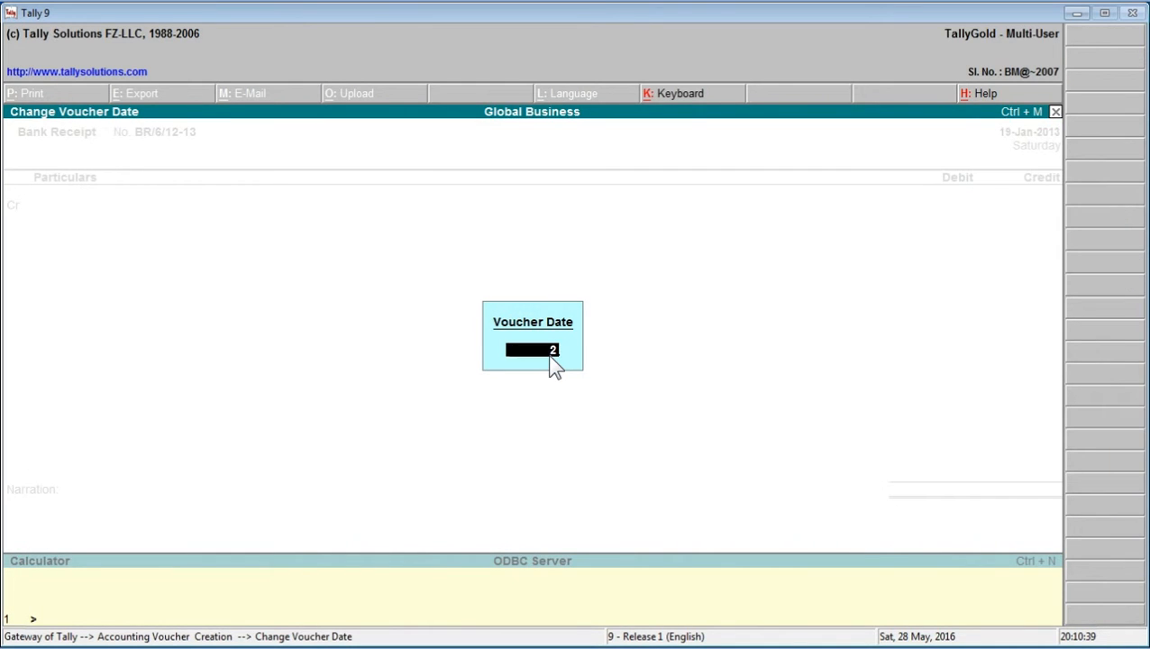
{"action": "type", "text": "78-"}
{"action": "key", "text": "BackSpace"}
{"action": "key", "text": "BackSpace"}
{"action": "type", "text": "-8-2012"}
{"action": "key", "text": "Return"}
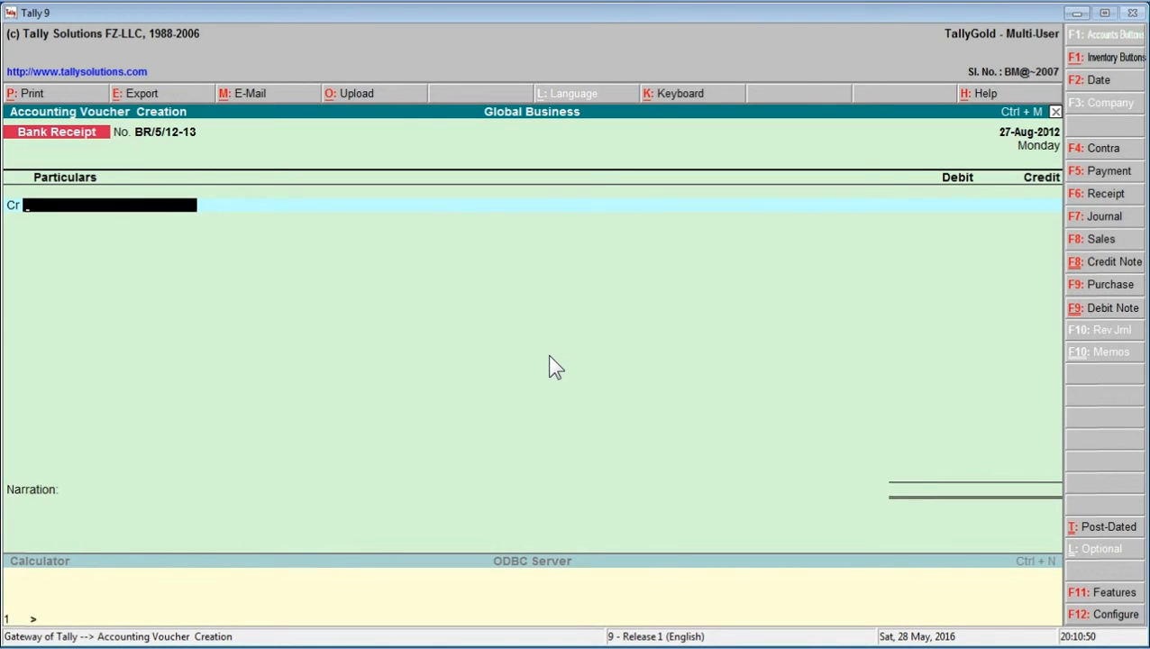
Credit Searcast Trading Corporation with 86568 in the bank receipt.
{"action": "type", "text": "S"}
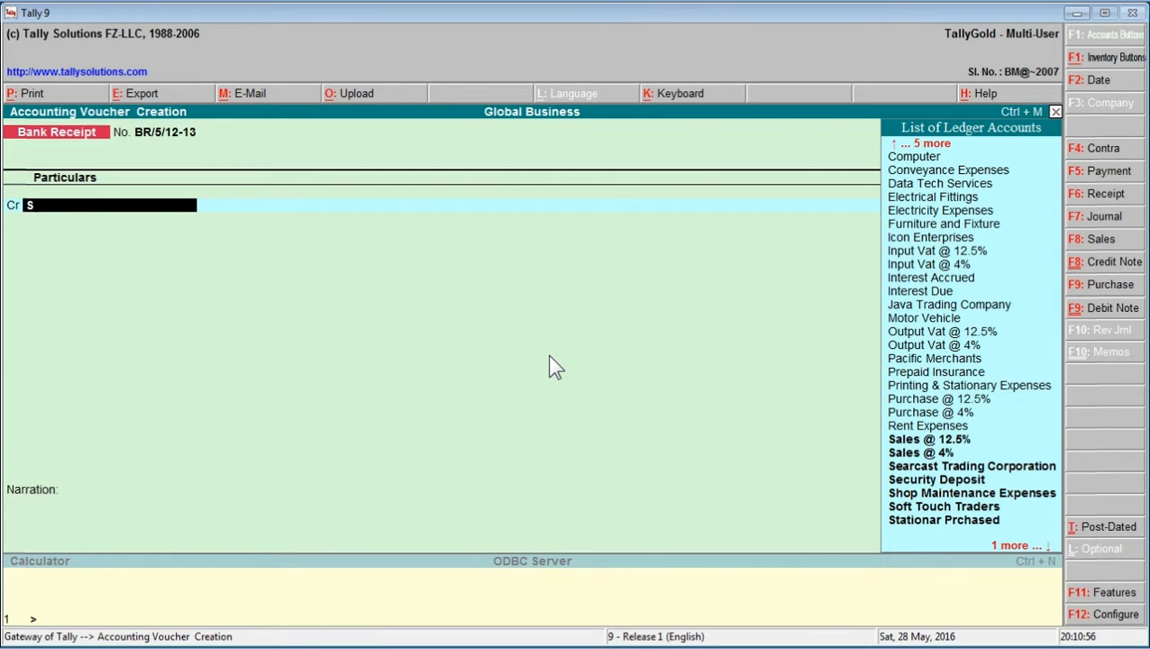
{"action": "key", "text": "Down"}
{"action": "key", "text": "Down"}
{"action": "key", "text": "Down"}
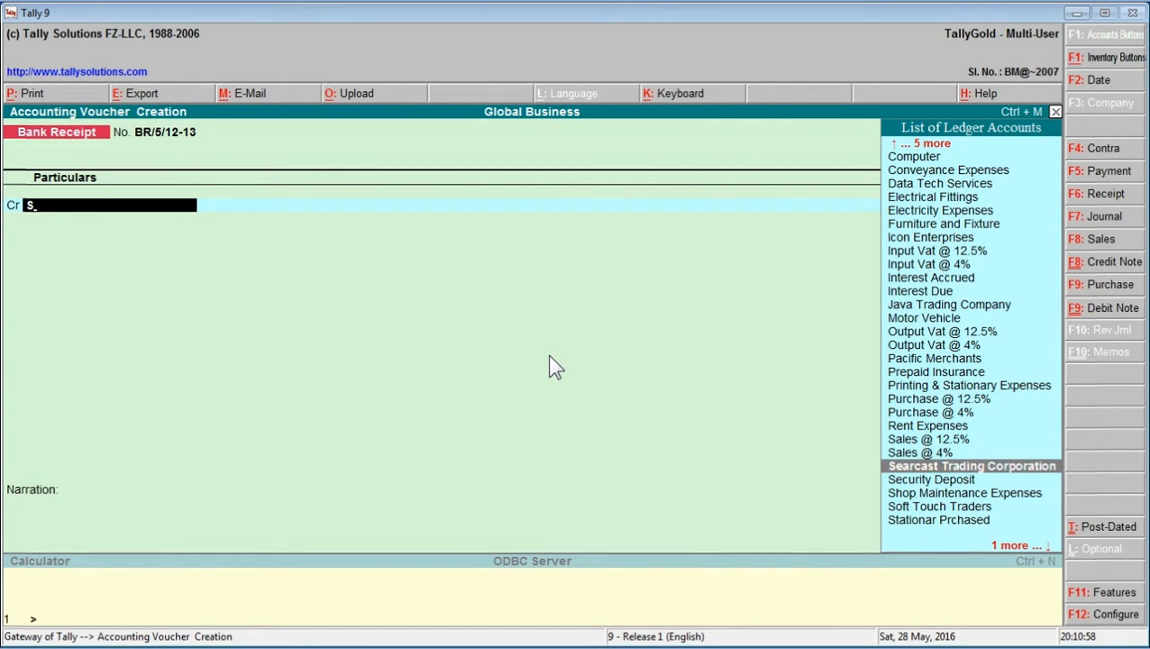
{"action": "key", "text": "Return"}
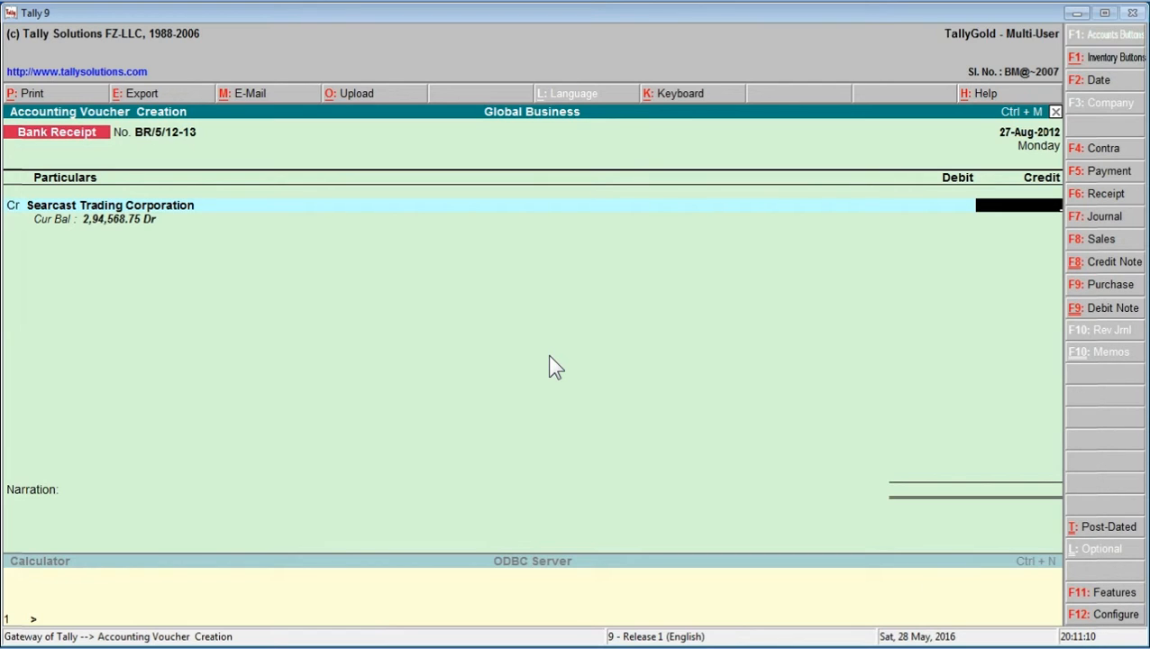
{"action": "type", "text": "568"}
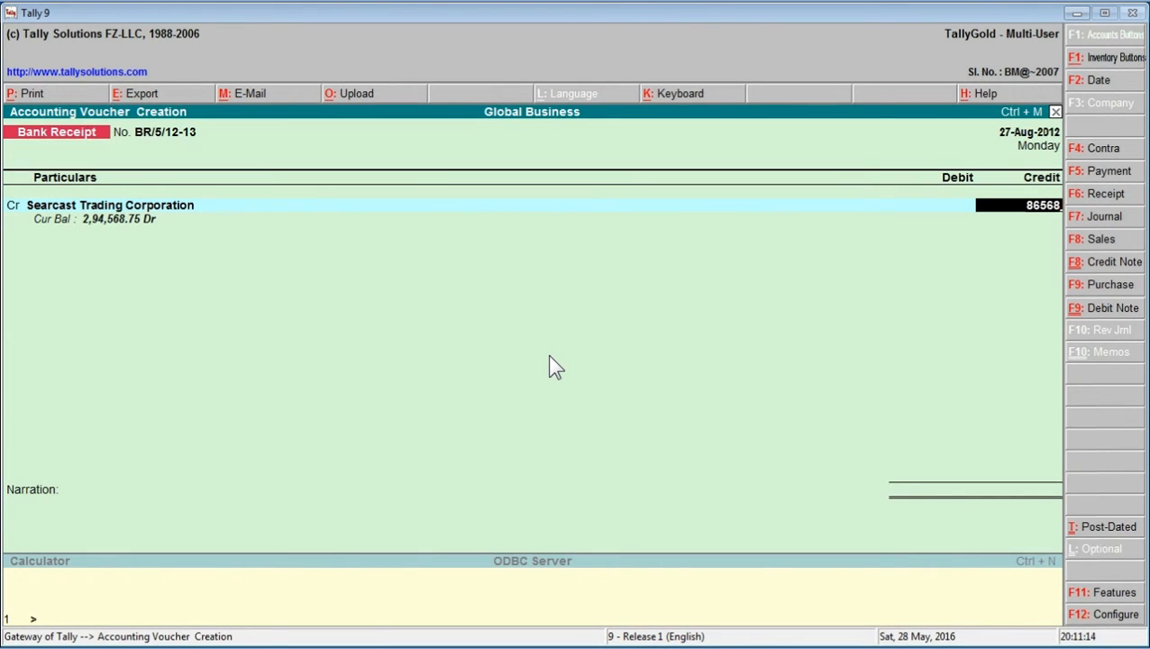
{"action": "key", "text": "Return"}
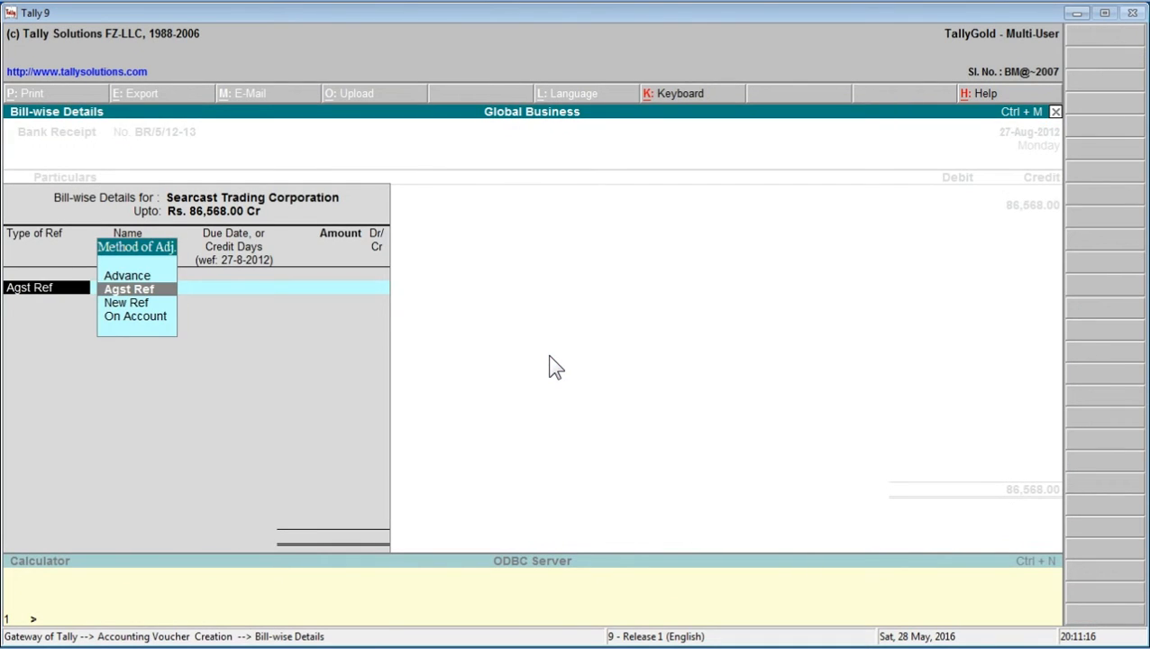
Allocate the full credited amount as Agst Ref to the pending bill Stc-11.
{"action": "key", "text": "Return"}
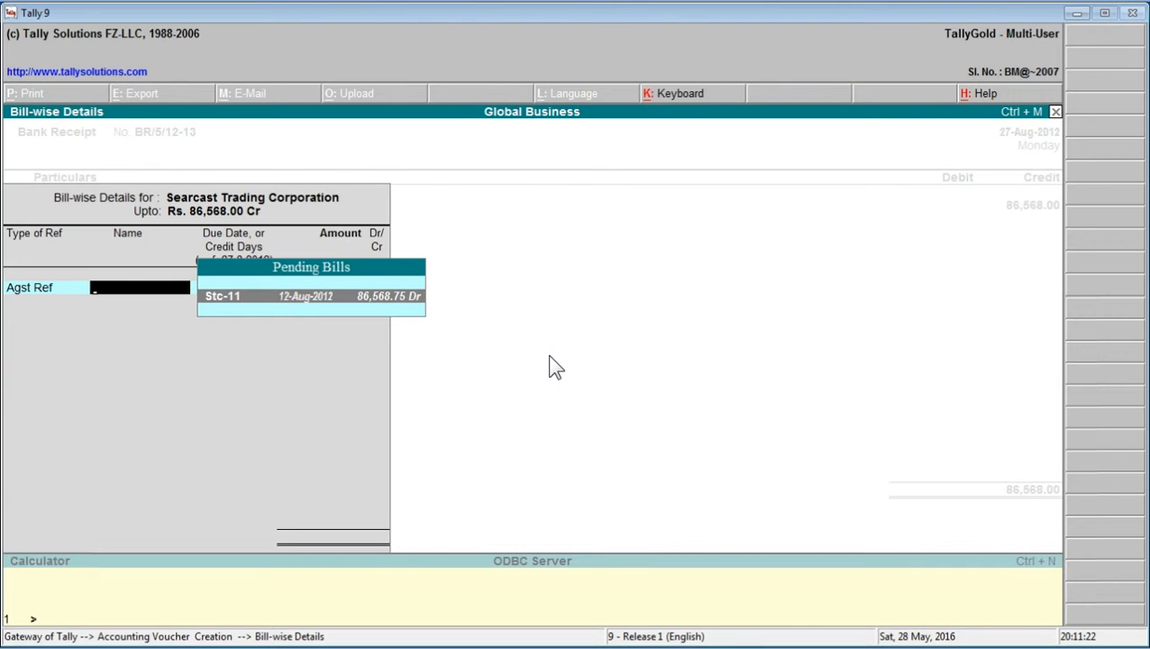
{"action": "key", "text": "Return"}
{"action": "key", "text": "Return"}
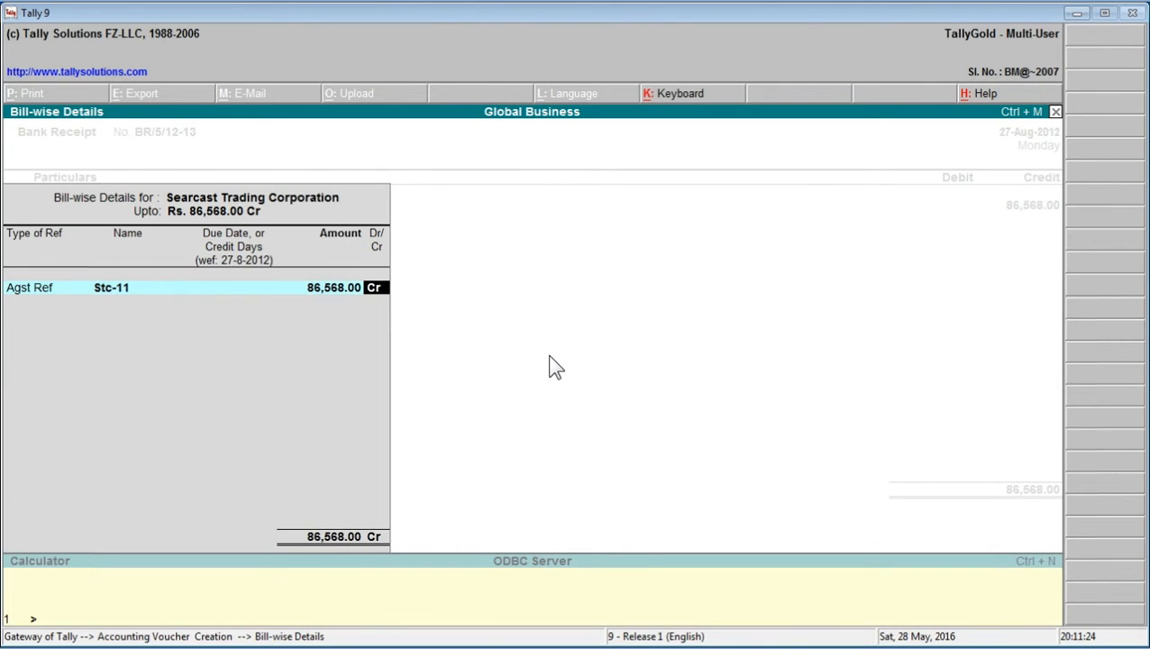
{"action": "key", "text": "Return"}
{"action": "key", "text": "Return"}
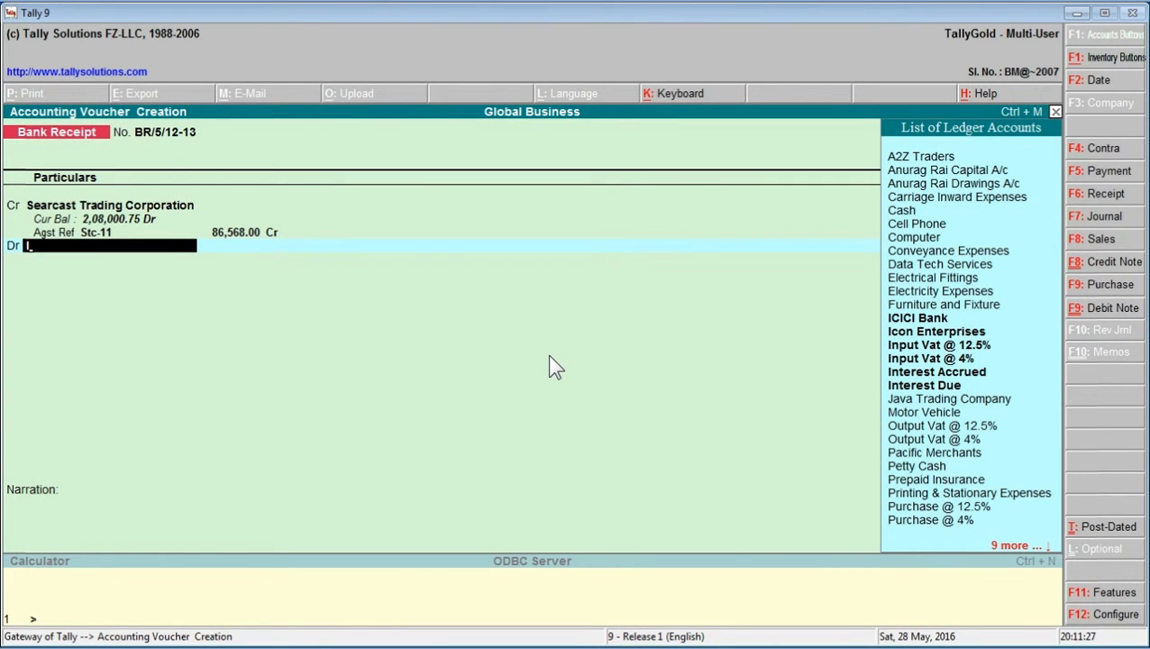
Debit ICICI Bank with 86,568.00, save the bank receipt without a cheque number and leave voucher entry.
{"action": "key", "text": "Return"}
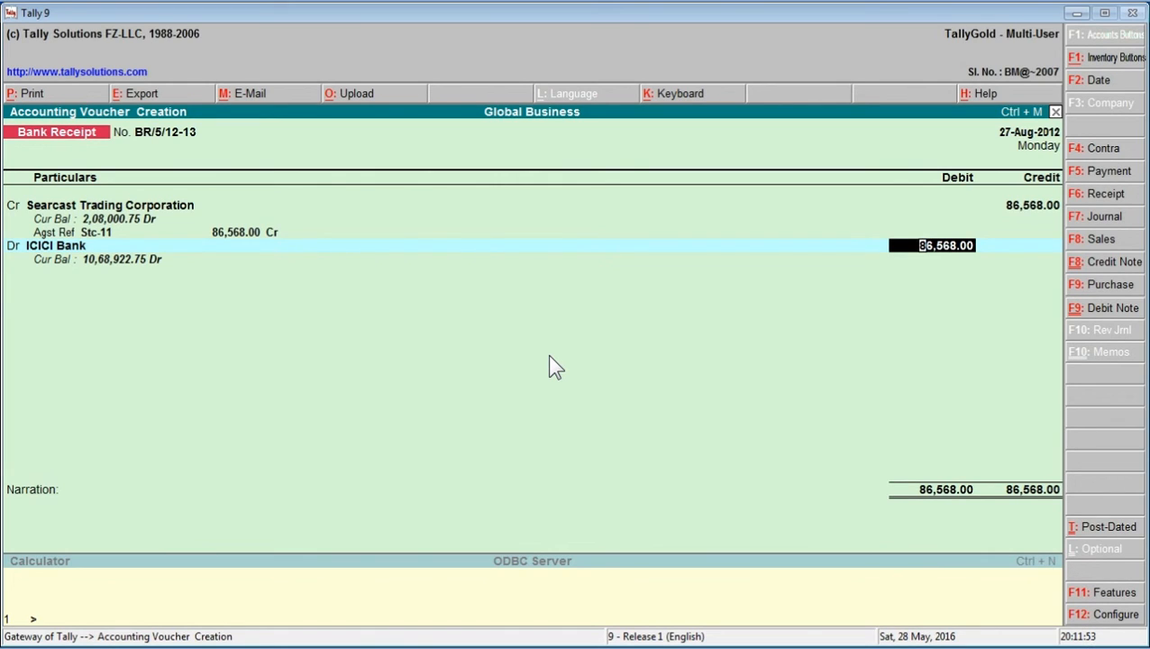
{"action": "key", "text": "Return"}
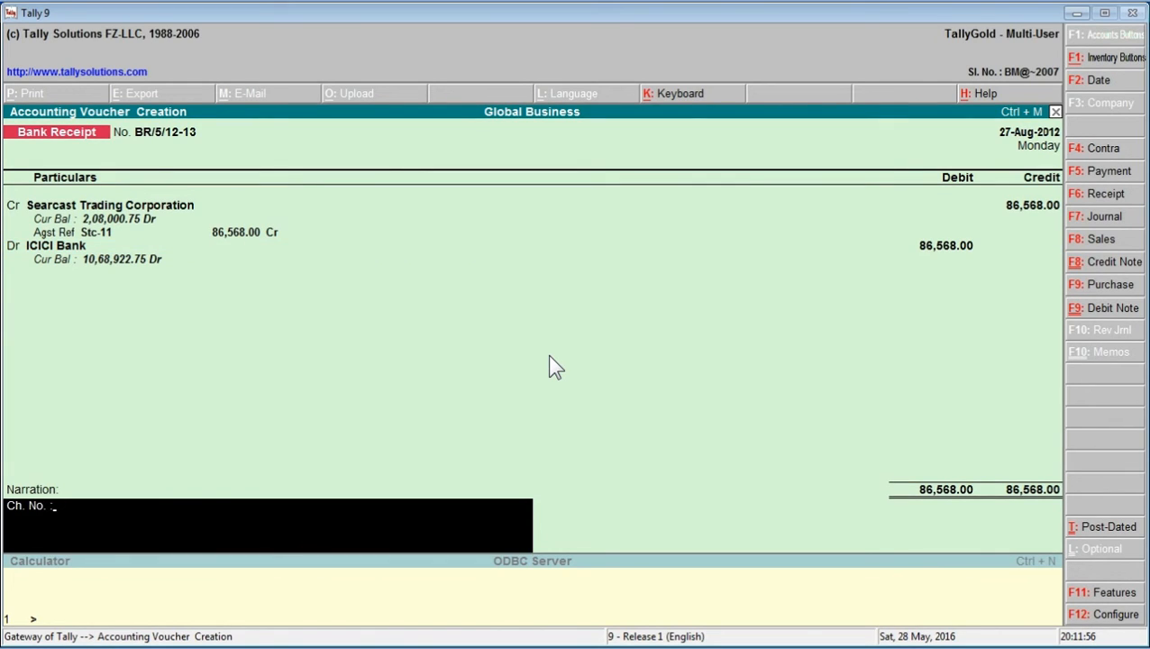
{"action": "key", "text": "Return"}
{"action": "key", "text": "Return"}
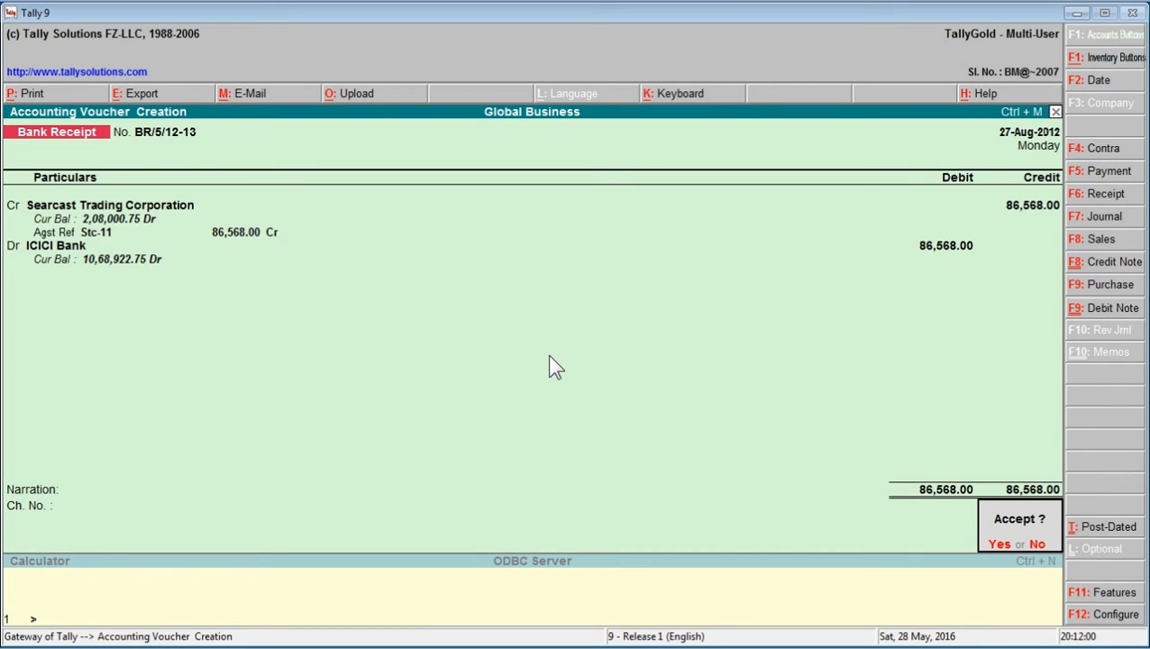
{"action": "key", "text": "Return"}
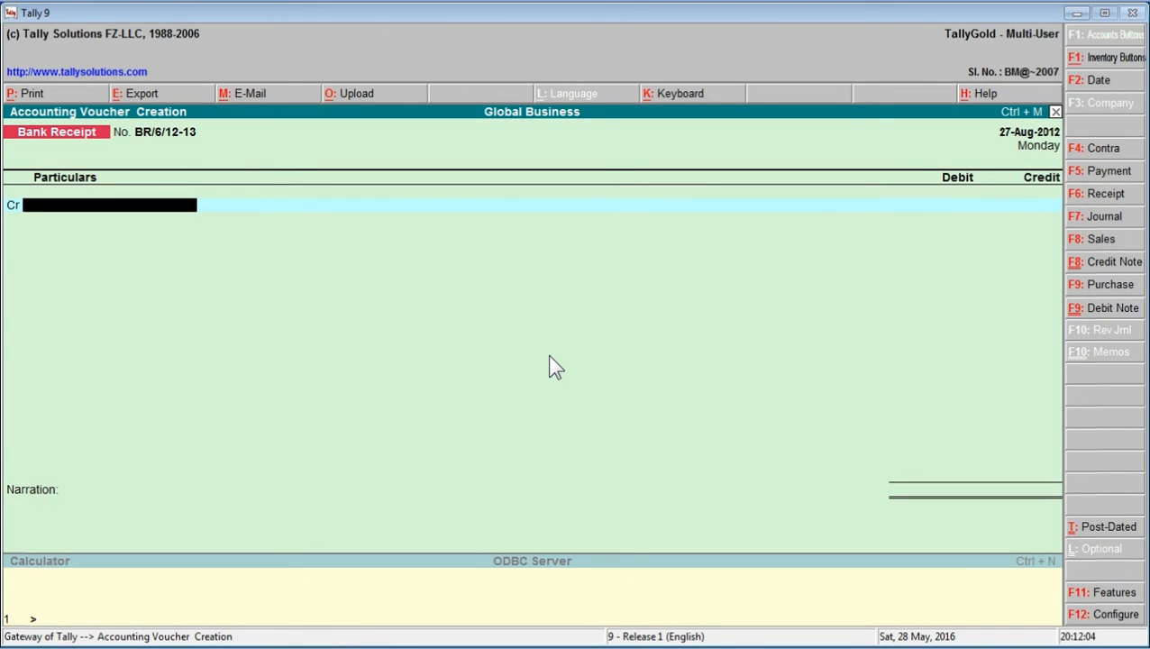
{"action": "key", "text": "Escape"}
{"action": "key", "text": "y"}
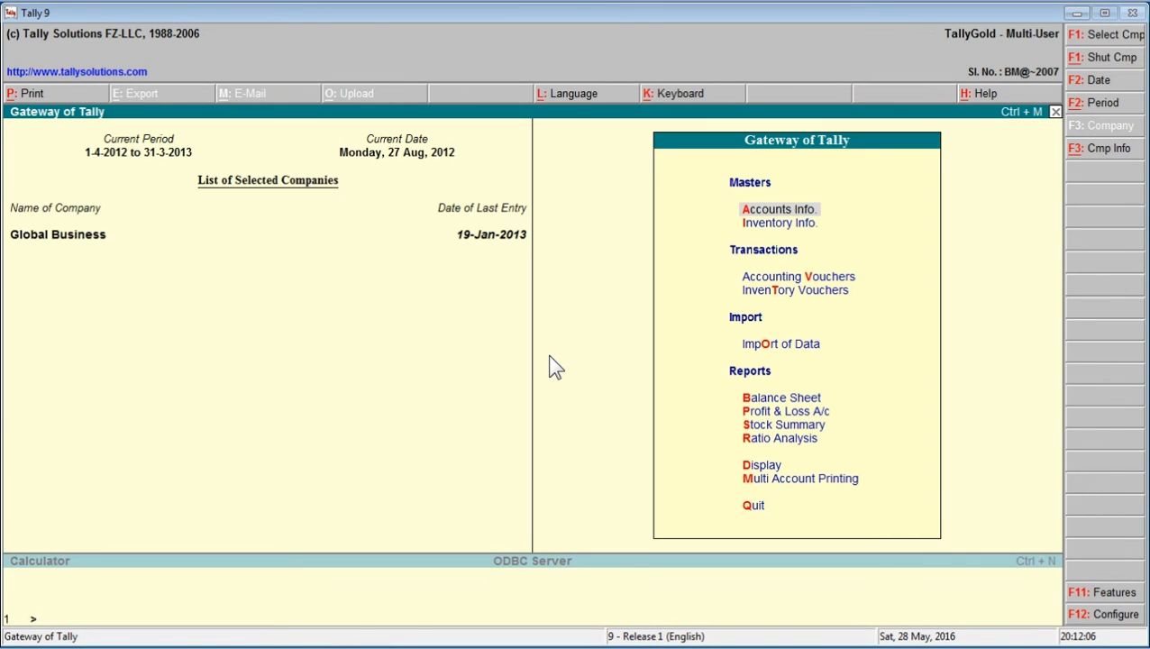